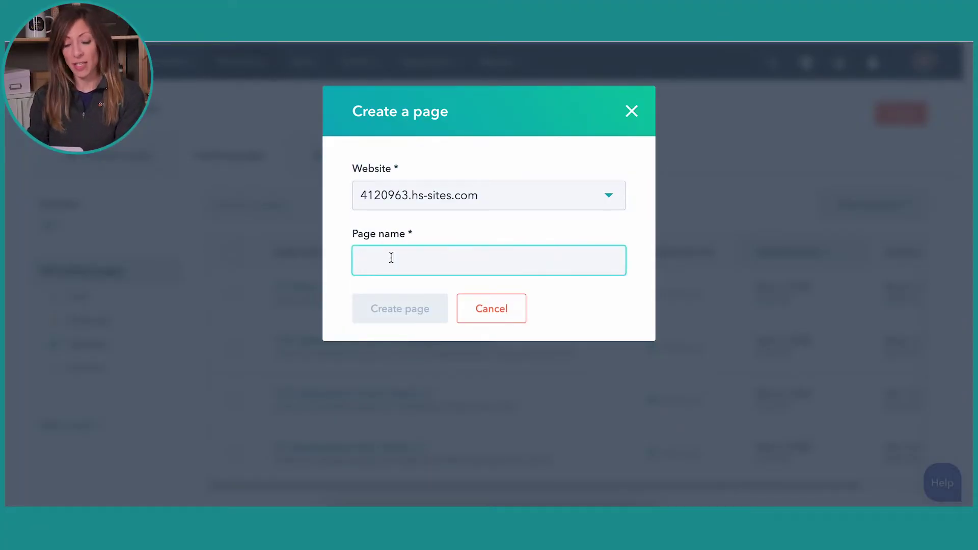
Name the new landing page 'Test Page' and create it
{"action": "type", "text": "Test Page"}
{"action": "left_click", "coordinate": [404, 308]}
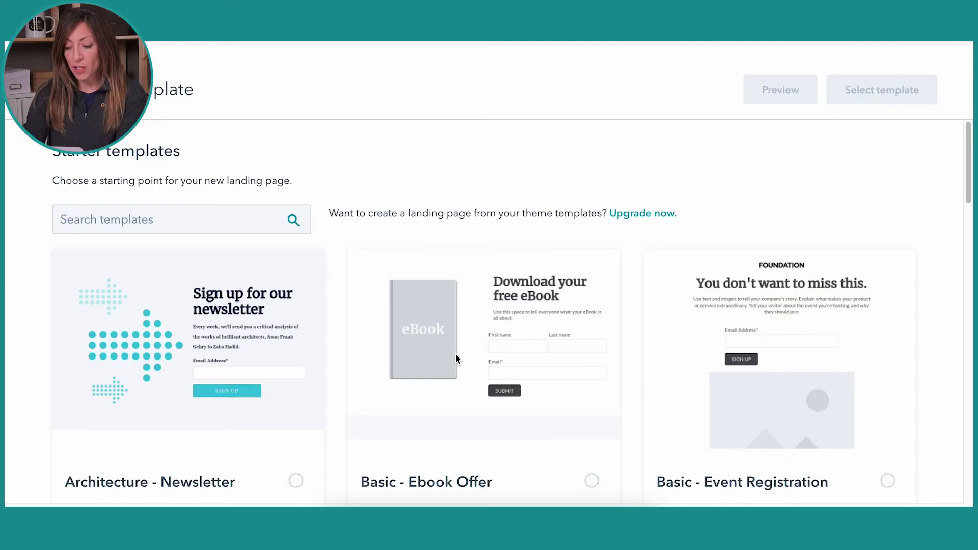
Start Test Page from the Basic - Feature template
{"action": "scroll", "coordinate": [455, 355], "scroll_direction": "down", "scroll_amount": 7}
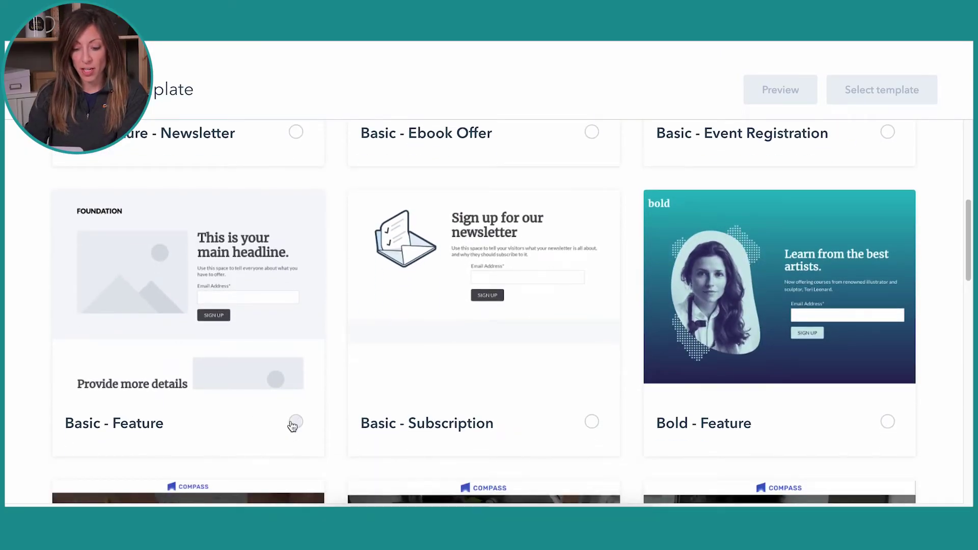
{"action": "left_click", "coordinate": [296, 423]}
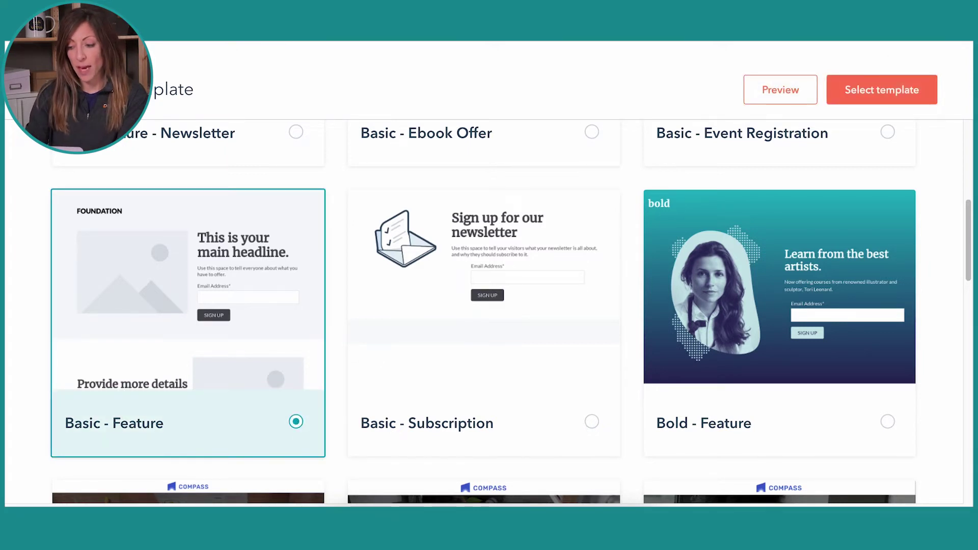
{"action": "left_click", "coordinate": [903, 88]}
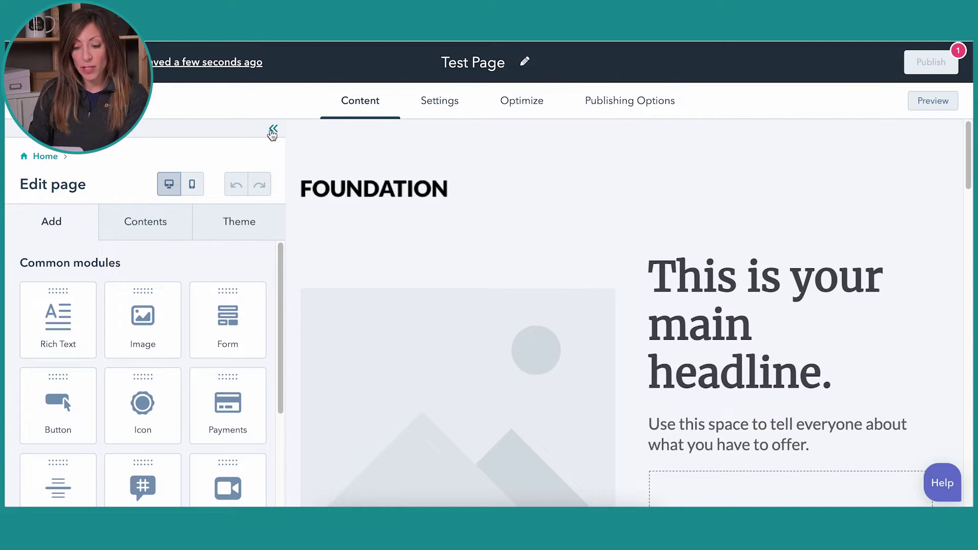
Collapse the editing sidebar and check the top section's options and style settings
{"action": "left_click", "coordinate": [273, 130]}
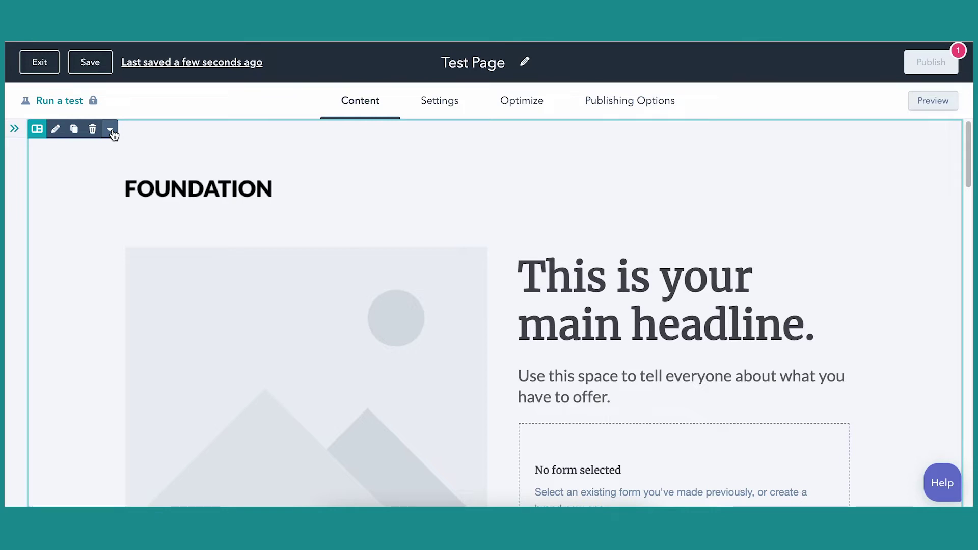
{"action": "left_click", "coordinate": [111, 130]}
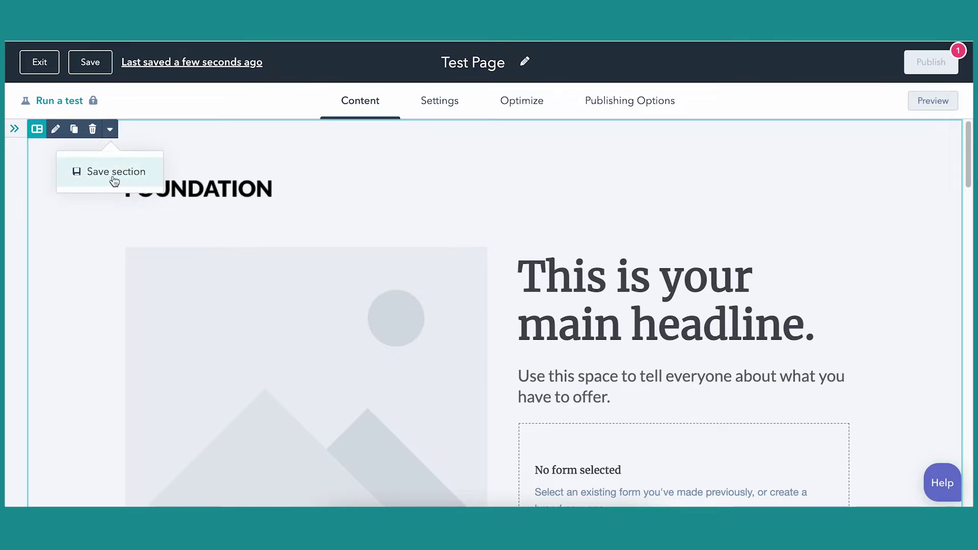
{"action": "left_click", "coordinate": [453, 169]}
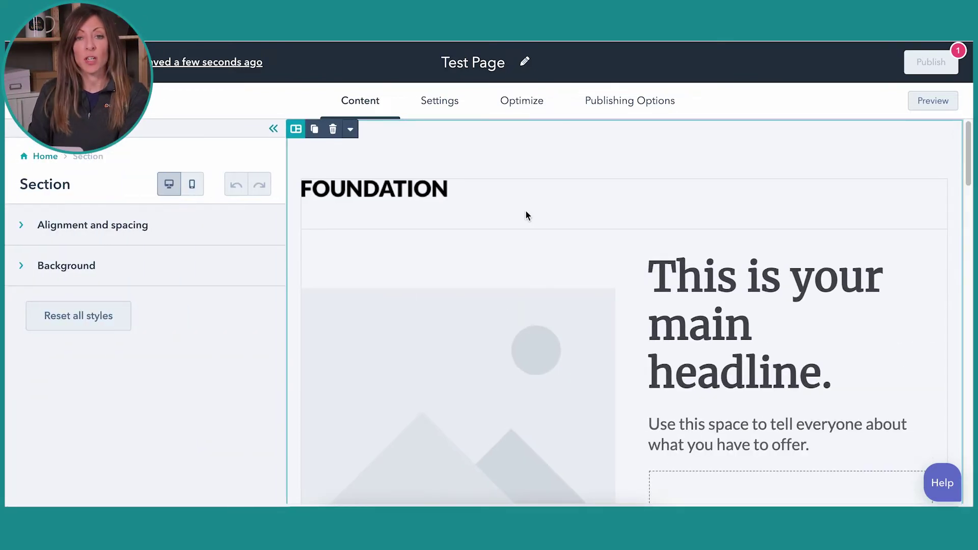
{"action": "left_click", "coordinate": [274, 130]}
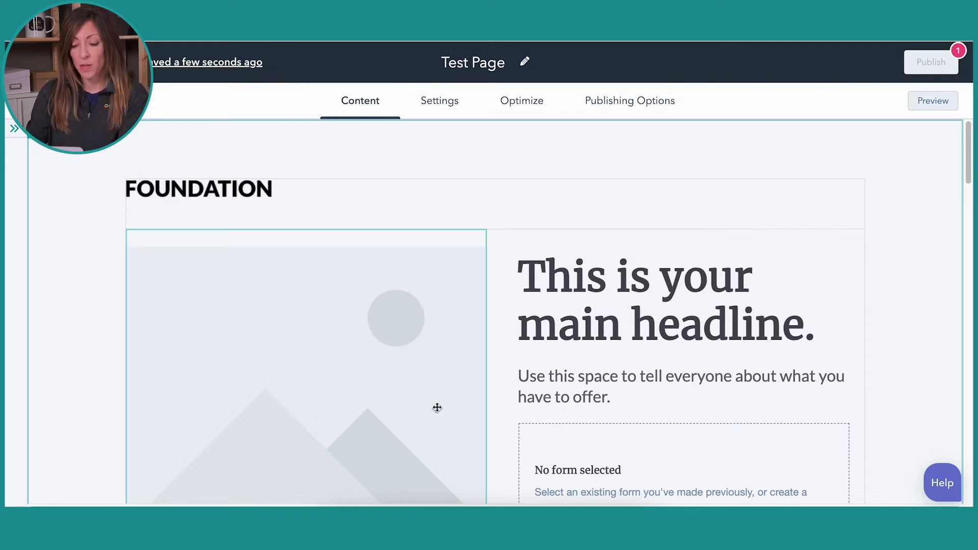
{"action": "scroll", "coordinate": [437, 407], "scroll_direction": "down", "scroll_amount": 9}
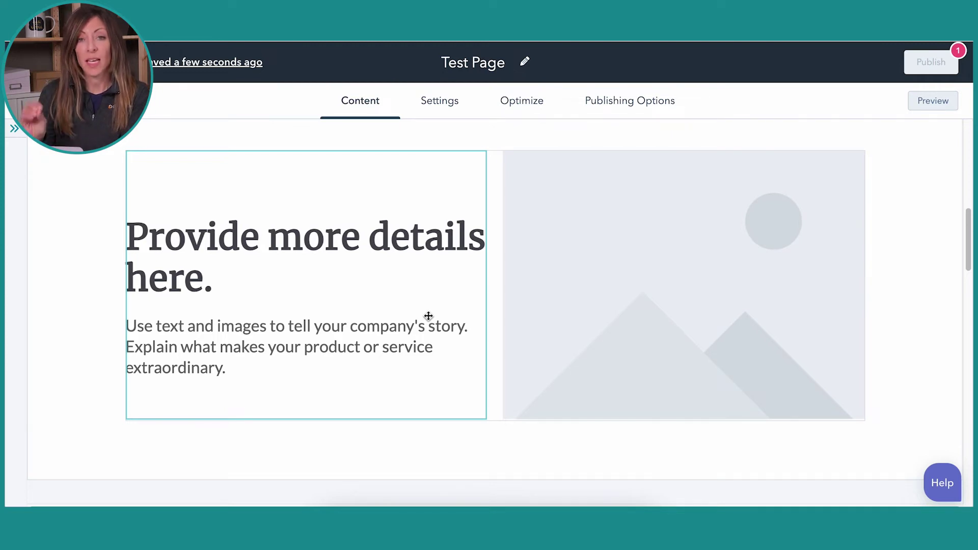
{"action": "scroll", "coordinate": [429, 331], "scroll_direction": "up", "scroll_amount": 6}
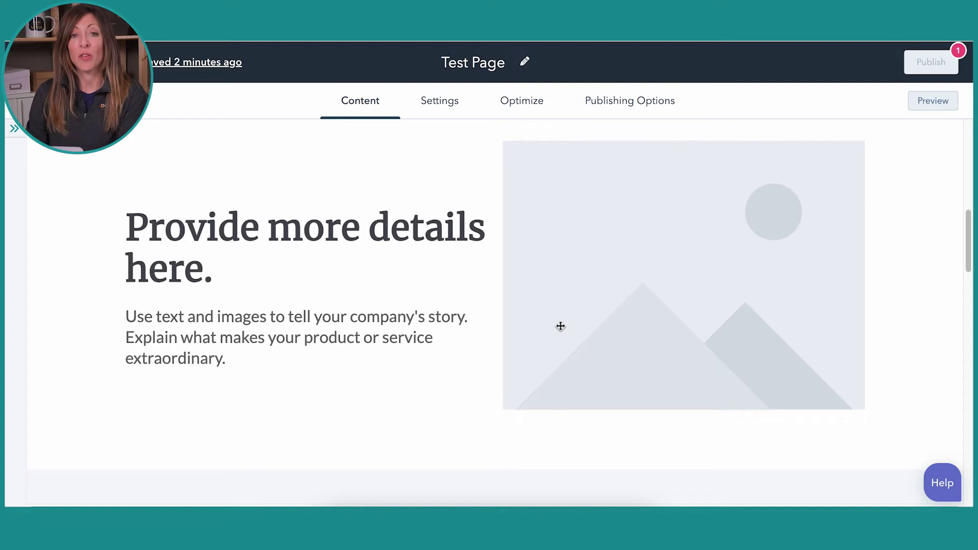
{"action": "scroll", "coordinate": [515, 376], "scroll_direction": "down", "scroll_amount": 6}
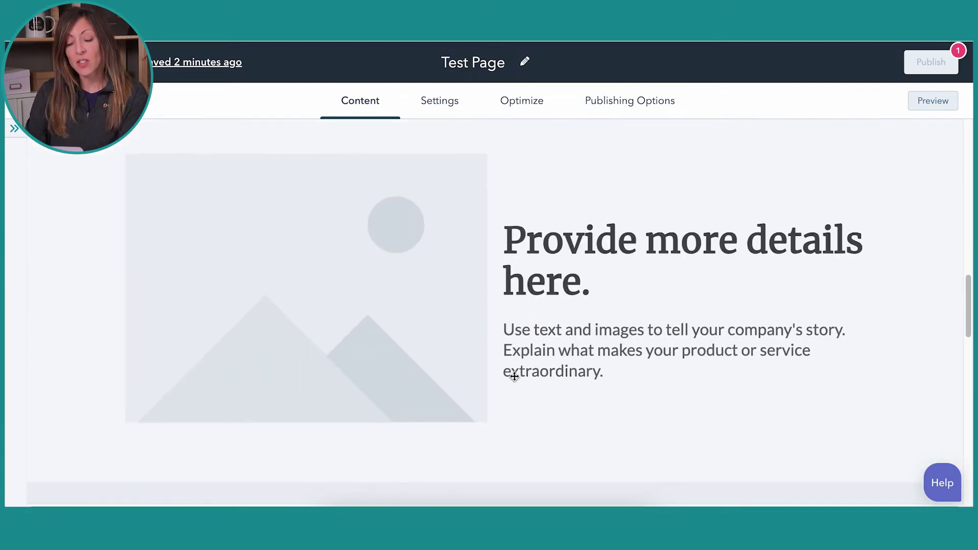
{"action": "scroll", "coordinate": [514, 376], "scroll_direction": "up", "scroll_amount": 10}
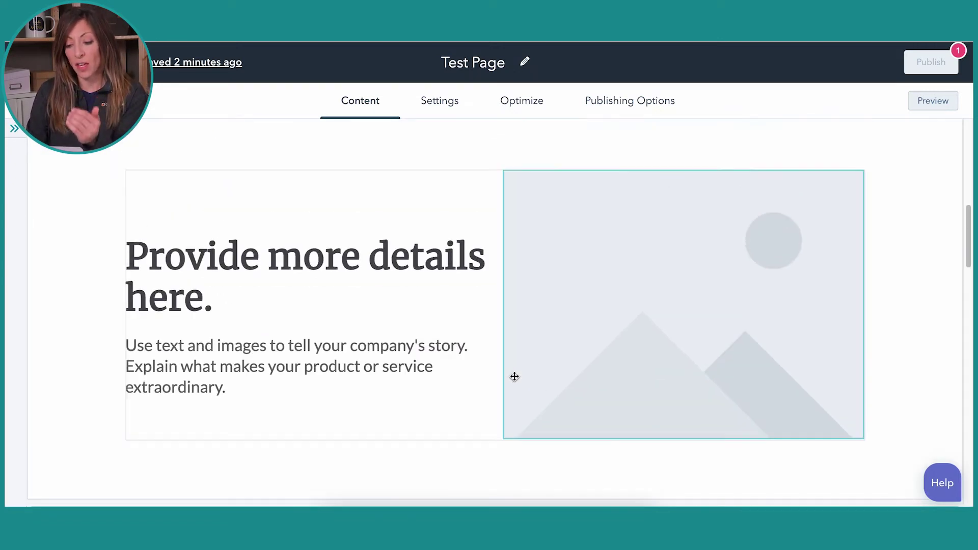
{"action": "scroll", "coordinate": [565, 362], "scroll_direction": "down", "scroll_amount": 3}
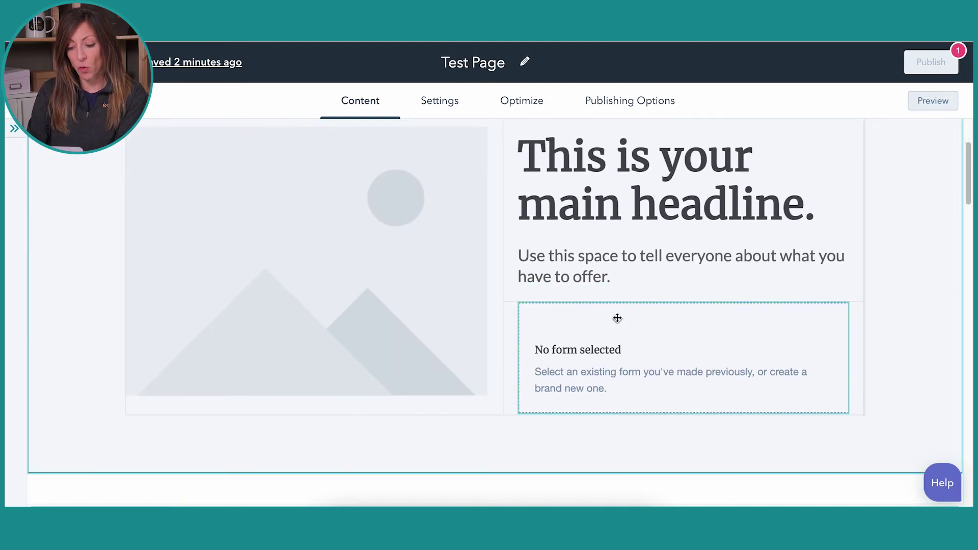
Delete the top section's form module and the empty row it leaves
{"action": "left_click", "coordinate": [618, 322]}
{"action": "left_click", "coordinate": [925, 299]}
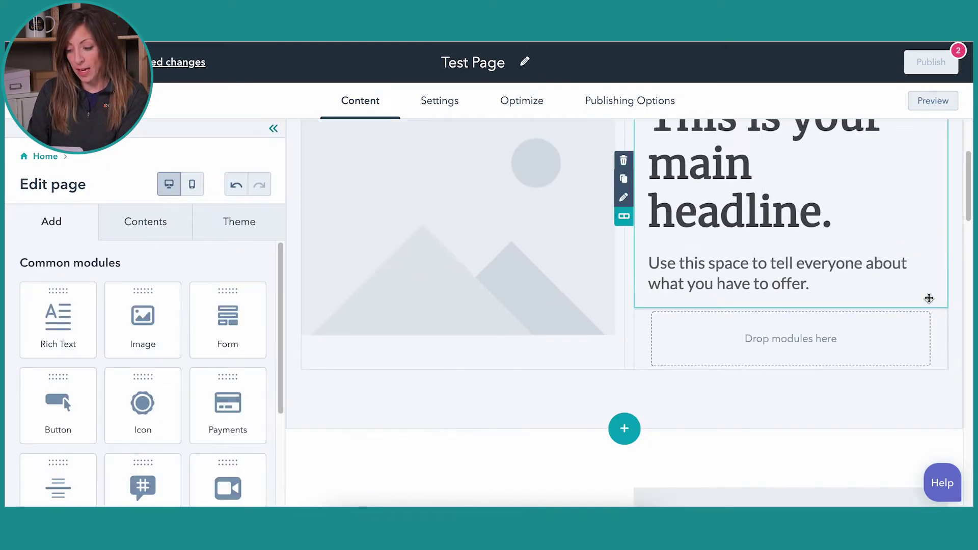
{"action": "left_click", "coordinate": [633, 333]}
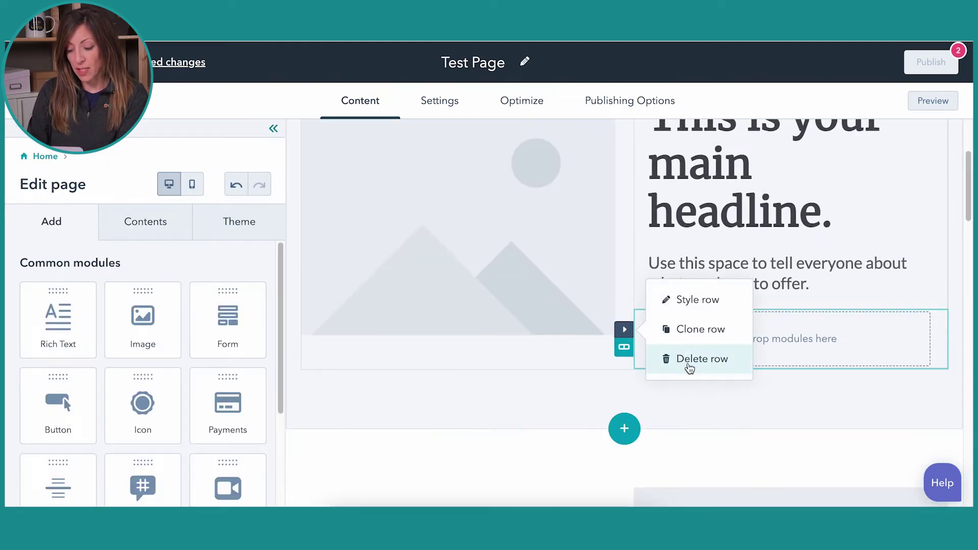
{"action": "left_click", "coordinate": [689, 364]}
Change the main headline to 'Thank you registering!'
{"action": "scroll", "coordinate": [699, 316], "scroll_direction": "up", "scroll_amount": 3}
{"action": "left_click", "coordinate": [698, 312]}
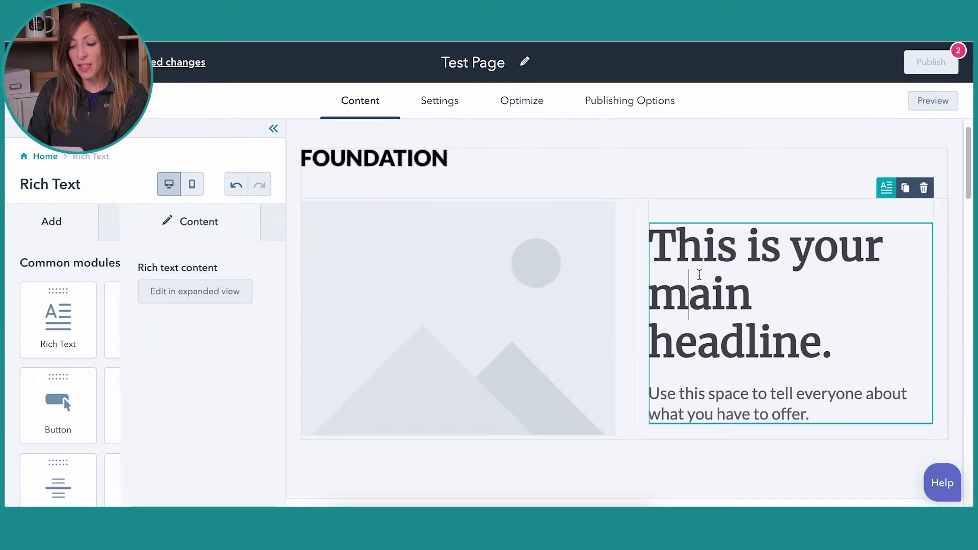
{"action": "triple_click", "coordinate": [698, 312]}
{"action": "type", "text": "Thank you f"}
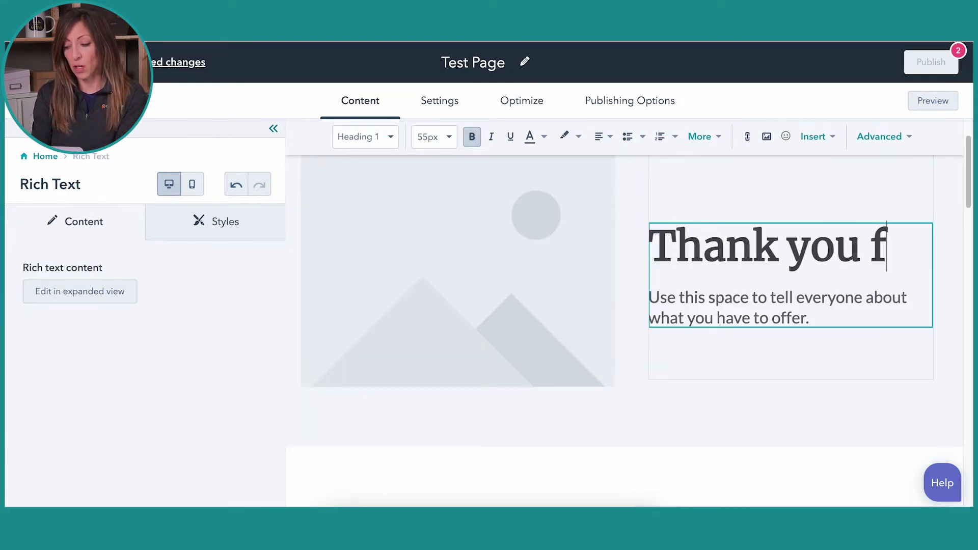
{"action": "key", "text": "BackSpace"}
{"action": "type", "text": "registering!"}
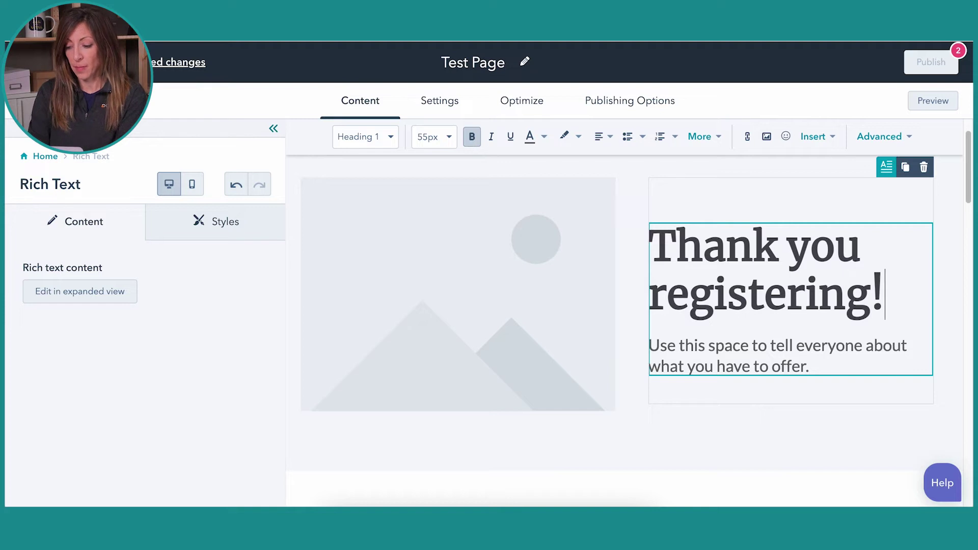
Replace the 'Provide more details here.' heading with 'You may also enjoy'
{"action": "left_click", "coordinate": [670, 442]}
{"action": "scroll", "coordinate": [670, 442], "scroll_direction": "down", "scroll_amount": 4}
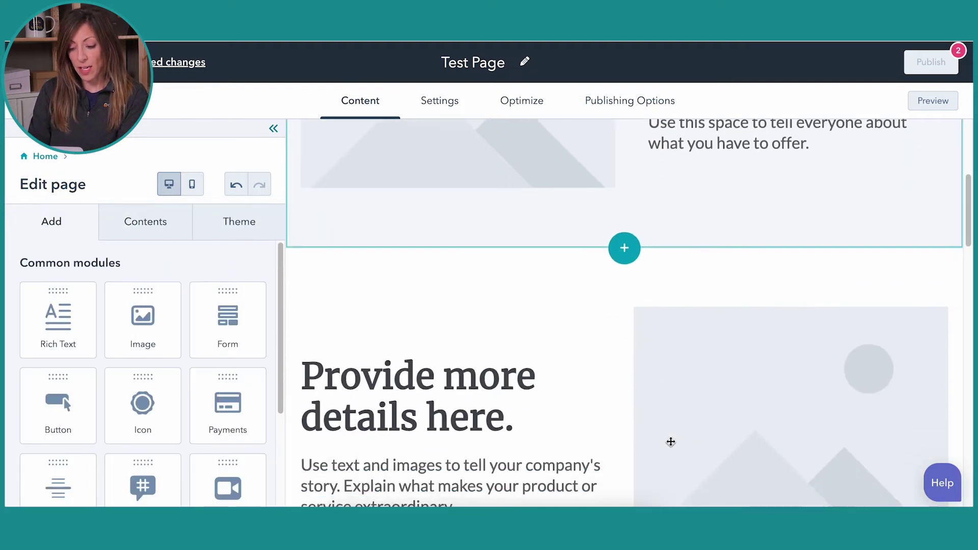
{"action": "scroll", "coordinate": [670, 441], "scroll_direction": "down", "scroll_amount": 2}
{"action": "triple_click", "coordinate": [436, 280]}
{"action": "type", "text": "You may also e"}
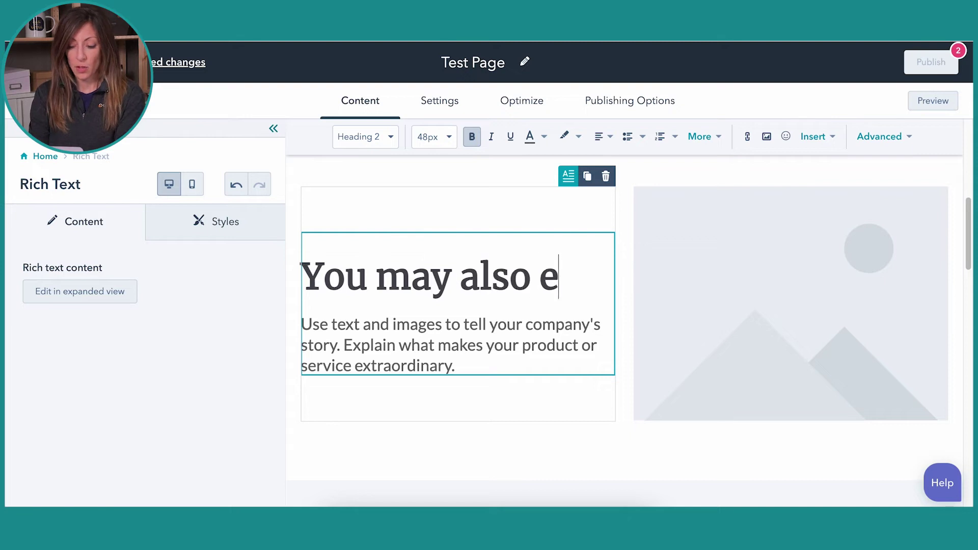
{"action": "type", "text": "njoy"}
Replace the placeholder paragraph with 'Check out the case study about'
{"action": "triple_click", "coordinate": [463, 386]}
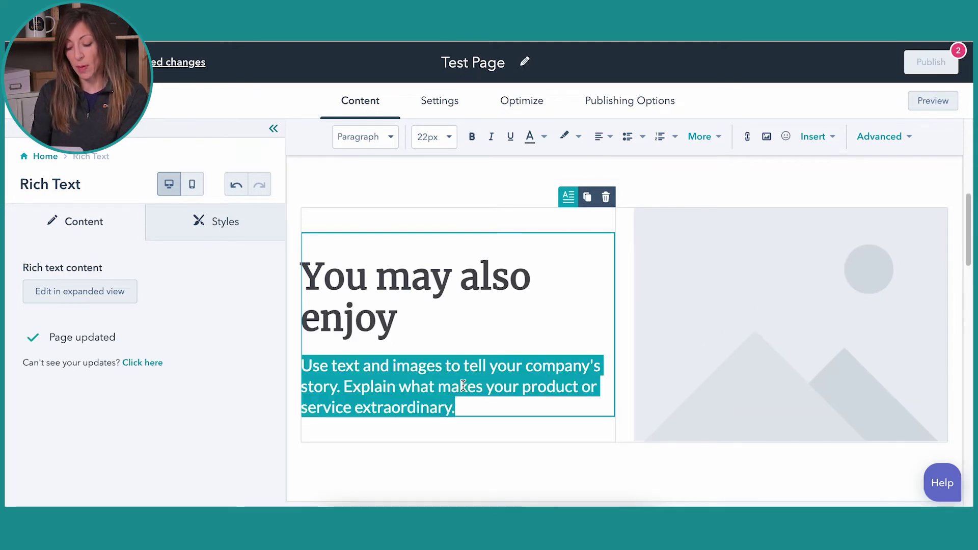
{"action": "type", "text": "Ceh"}
{"action": "key", "text": "BackSpace"}
{"action": "key", "text": "BackSpace"}
{"action": "type", "text": "heck out the case"}
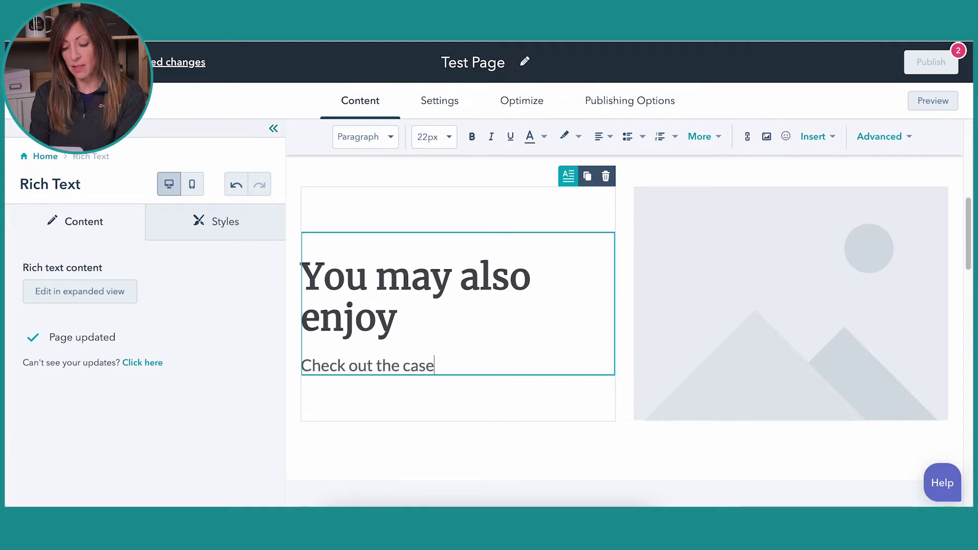
{"action": "type", "text": " study about XYZ"}
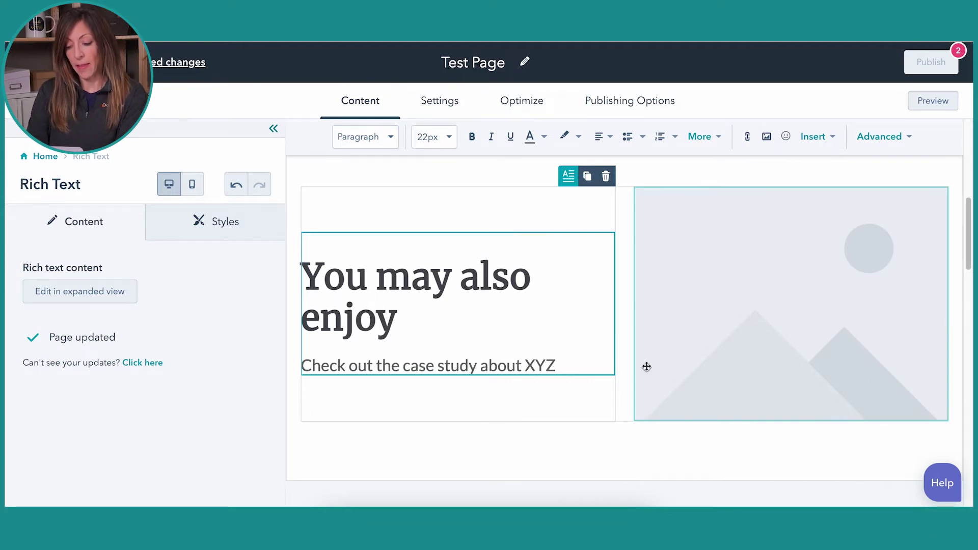
Add a button module below the case study text
{"action": "left_click", "coordinate": [705, 286]}
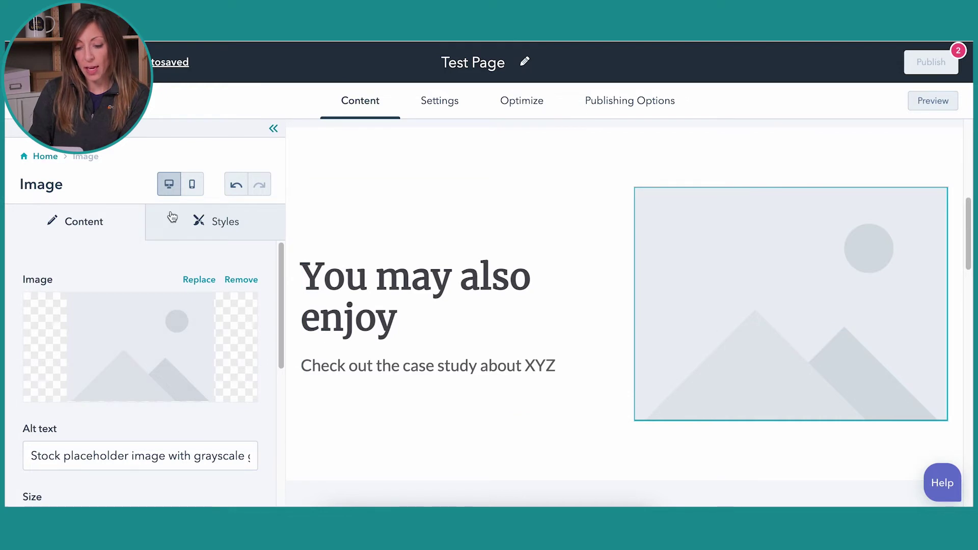
{"action": "left_click", "coordinate": [44, 156]}
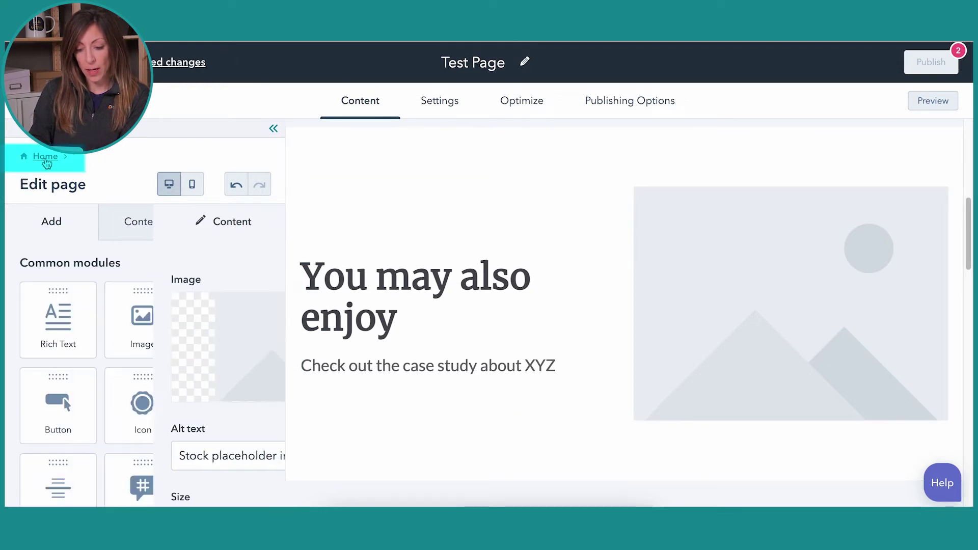
{"action": "left_click_drag", "start_coordinate": [45, 423], "coordinate": [371, 391]}
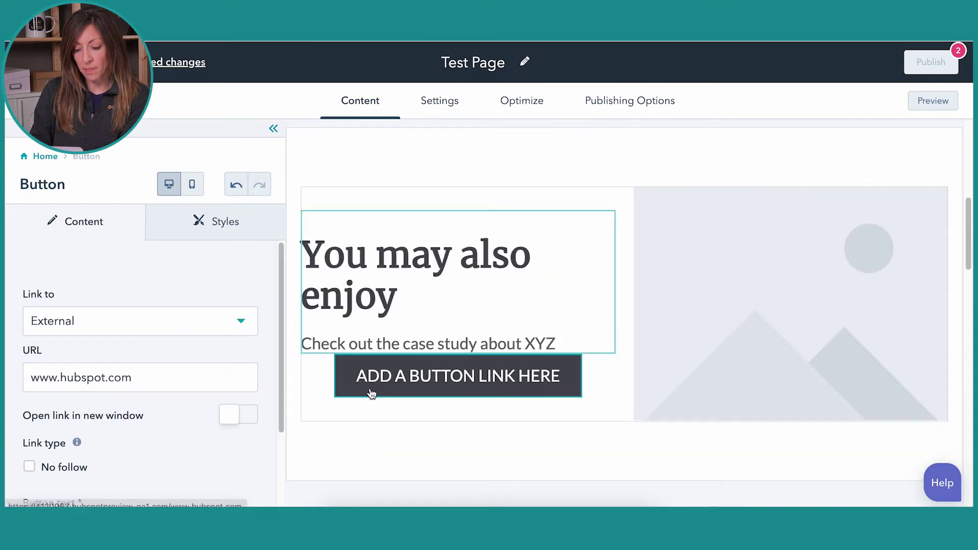
Left-align the case-study button in its alignment and spacing styles
{"action": "scroll", "coordinate": [172, 375], "scroll_direction": "down", "scroll_amount": 2}
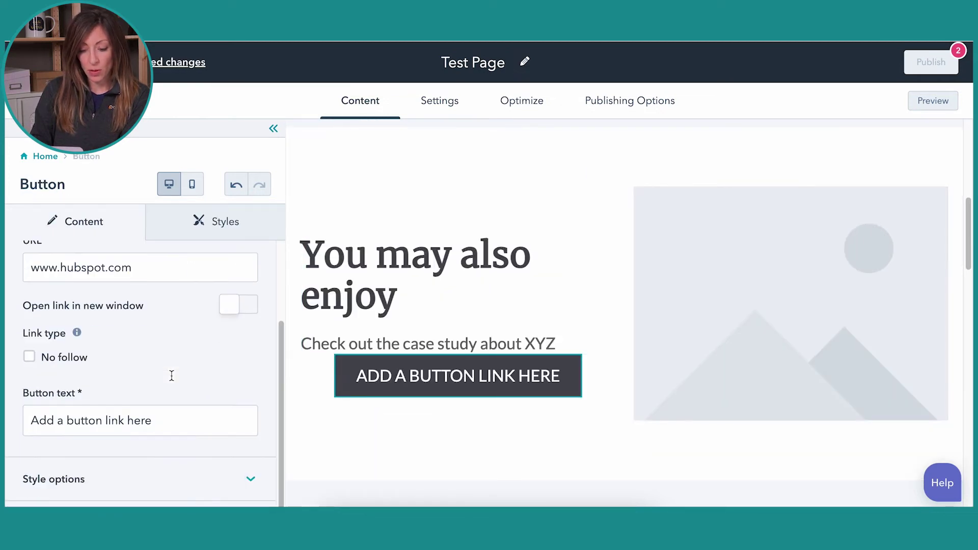
{"action": "left_click", "coordinate": [118, 484]}
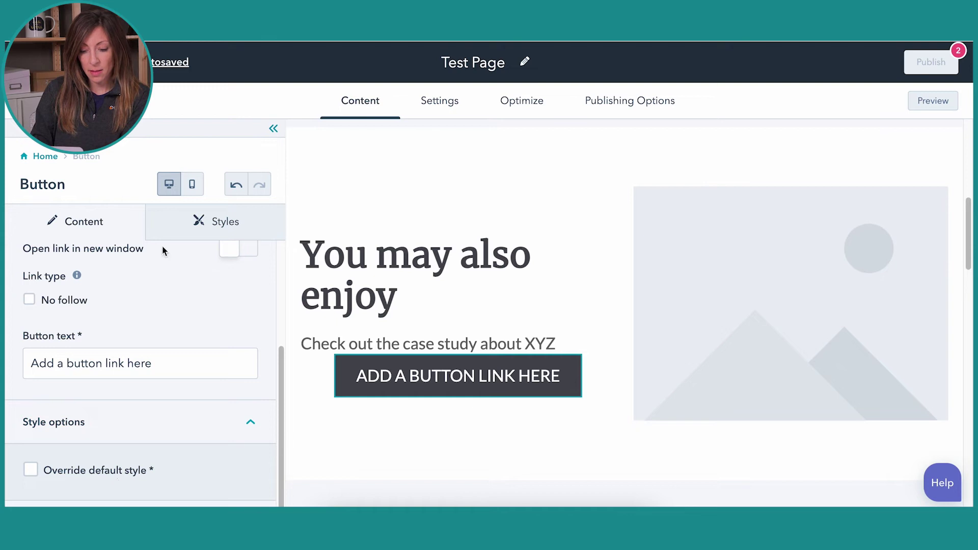
{"action": "left_click", "coordinate": [182, 221]}
{"action": "left_click", "coordinate": [137, 301]}
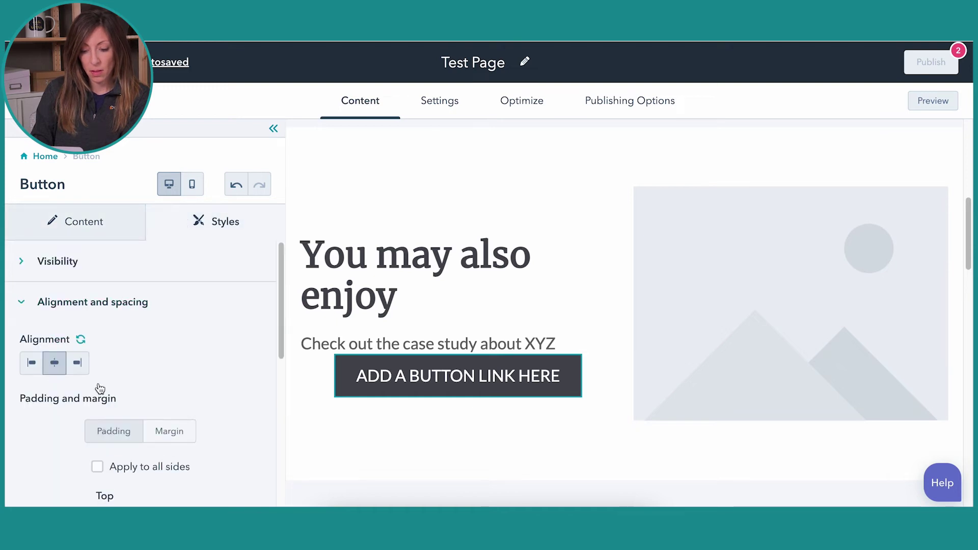
{"action": "left_click", "coordinate": [32, 367]}
Give the heading and description text block 30px bottom padding
{"action": "left_click", "coordinate": [399, 342]}
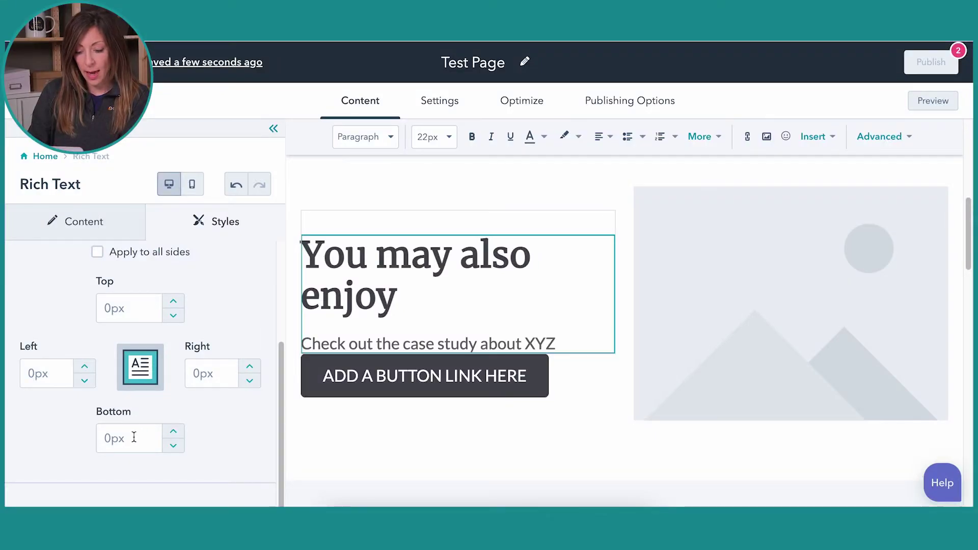
{"action": "type", "text": "20"}
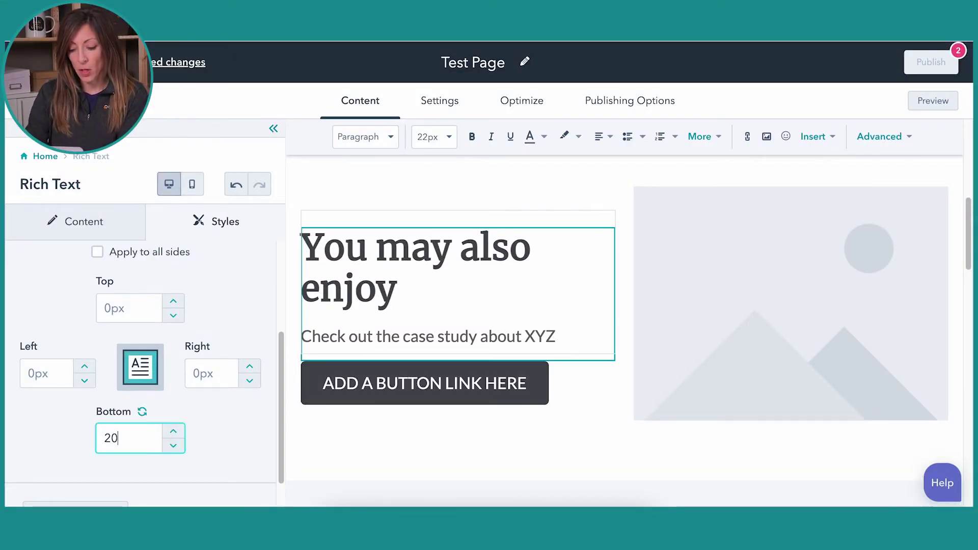
{"action": "key", "text": "BackSpace"}
{"action": "key", "text": "BackSpace"}
{"action": "type", "text": "30"}
{"action": "key", "text": "Return"}
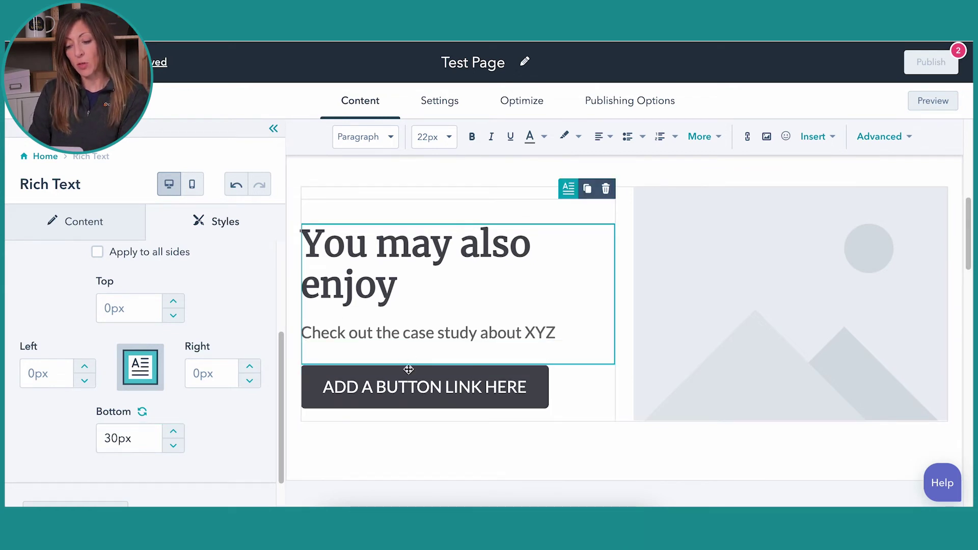
{"action": "left_click", "coordinate": [392, 392]}
{"action": "triple_click", "coordinate": [151, 418]}
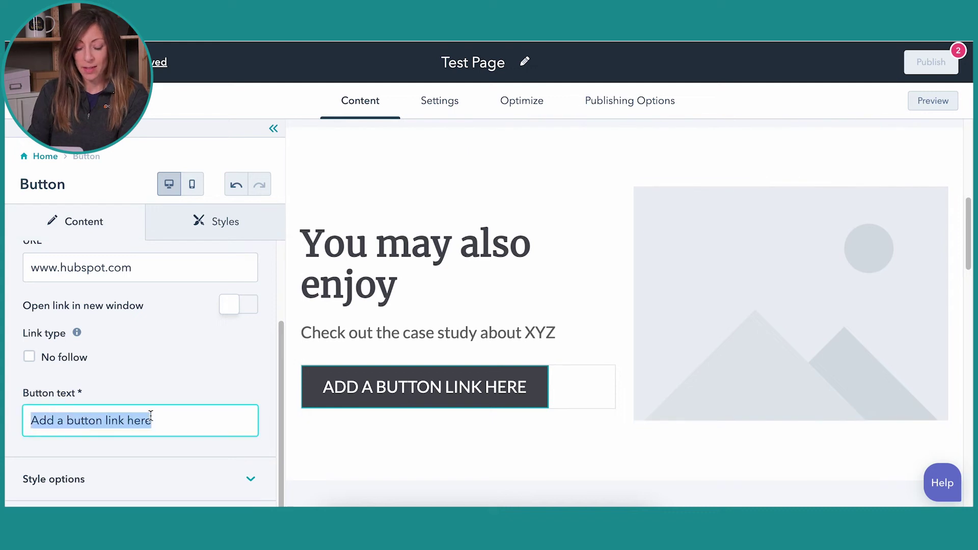
{"action": "type", "text": "Read No"}
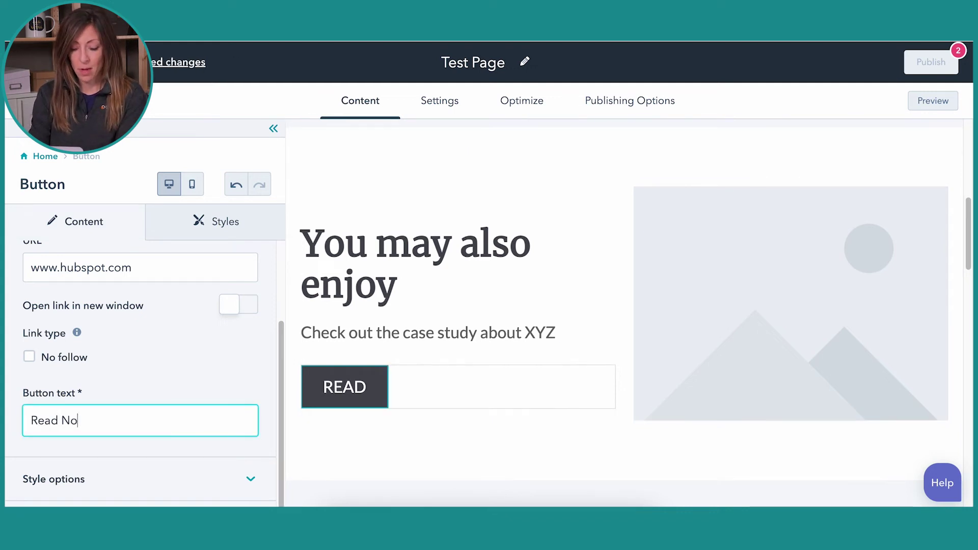
{"action": "type", "text": "w"}
{"action": "key", "text": "BackSpace"}
{"action": "key", "text": "BackSpace"}
{"action": "key", "text": "BackSpace"}
{"action": "type", "text": "Case Study"}
{"action": "left_click", "coordinate": [153, 265]}
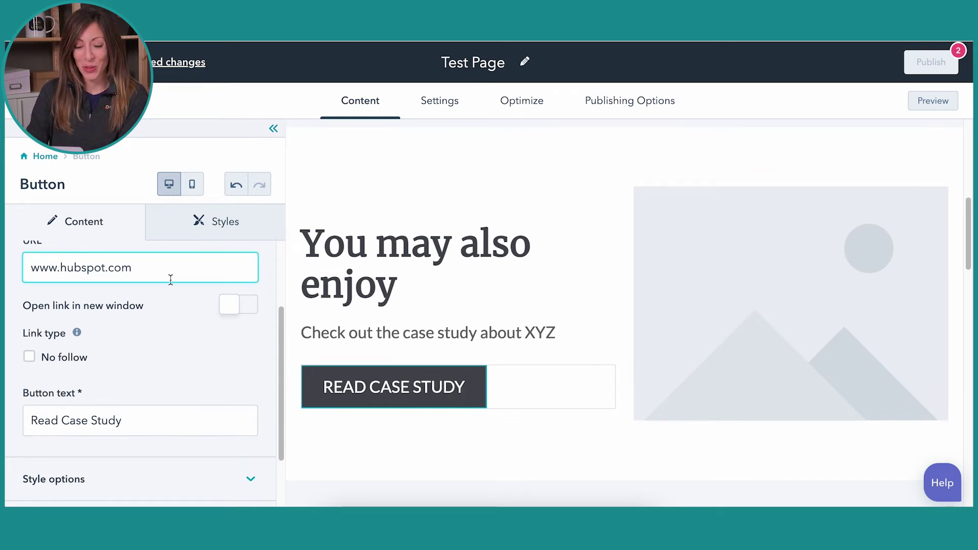
{"action": "scroll", "coordinate": [170, 280], "scroll_direction": "up", "scroll_amount": 1}
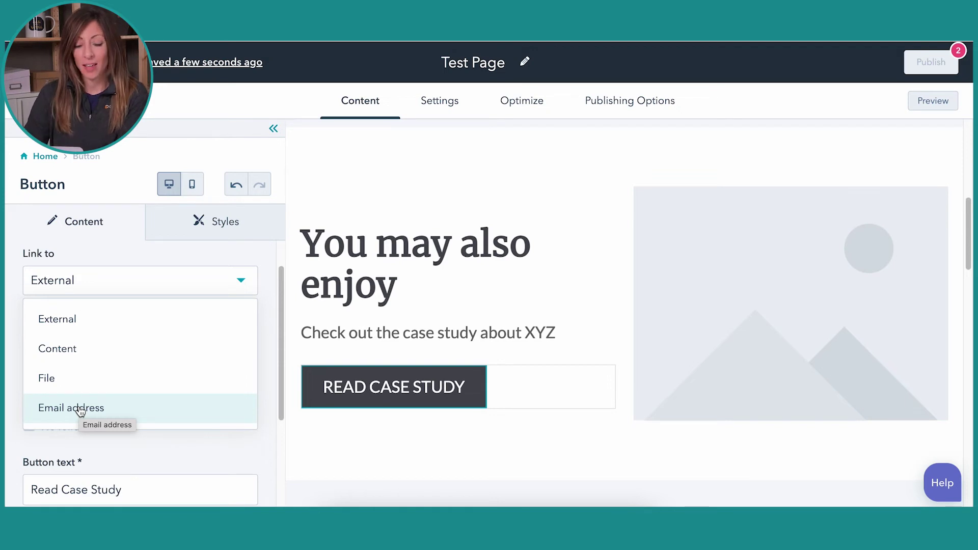
{"action": "left_click", "coordinate": [127, 246]}
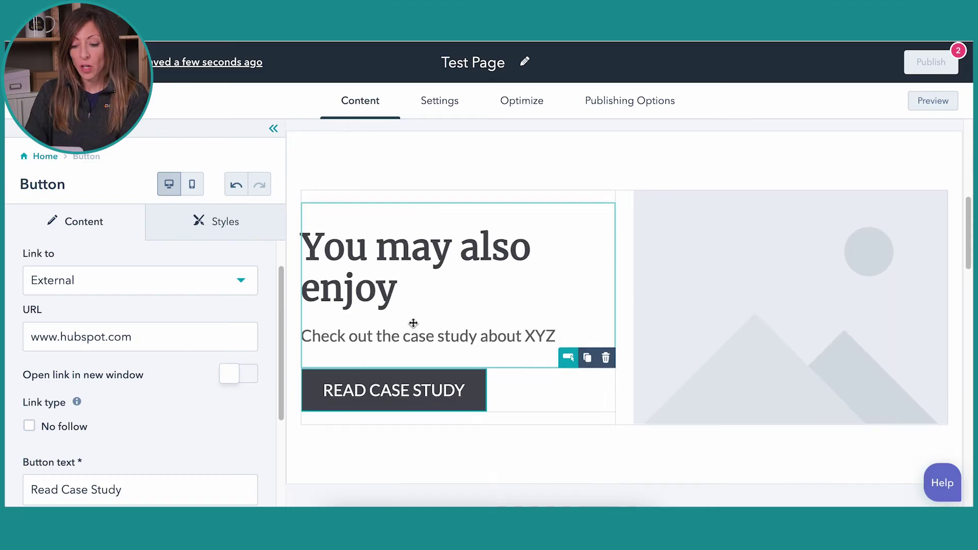
Save the section as 'Resources-Case Study' with the description 'Case Study about'
{"action": "scroll", "coordinate": [415, 323], "scroll_direction": "up", "scroll_amount": 3}
{"action": "left_click", "coordinate": [396, 284]}
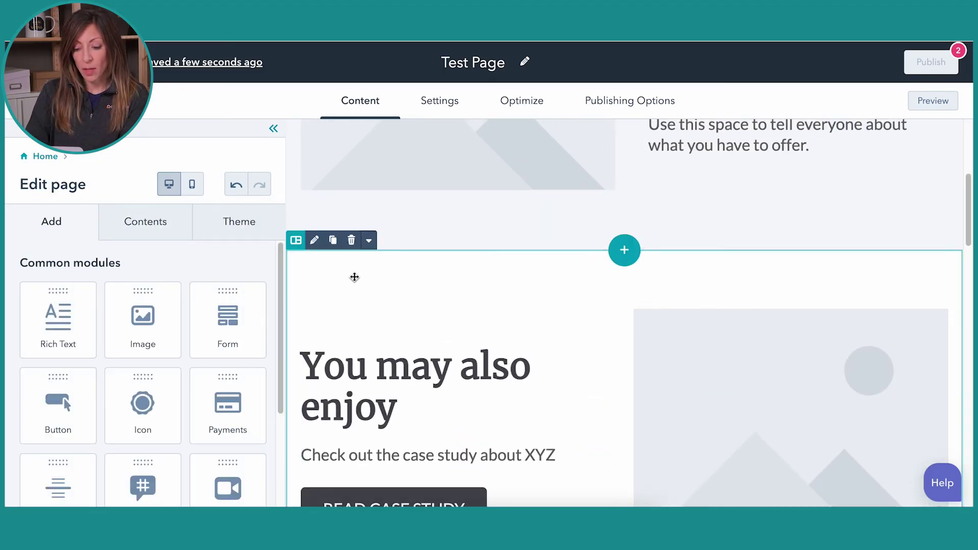
{"action": "left_click", "coordinate": [370, 248]}
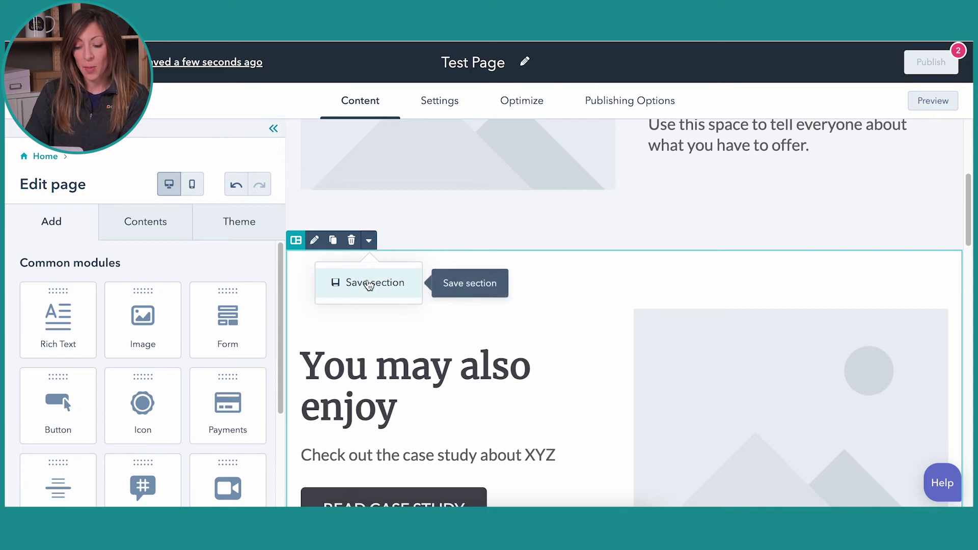
{"action": "left_click", "coordinate": [371, 283]}
{"action": "left_click", "coordinate": [626, 144]}
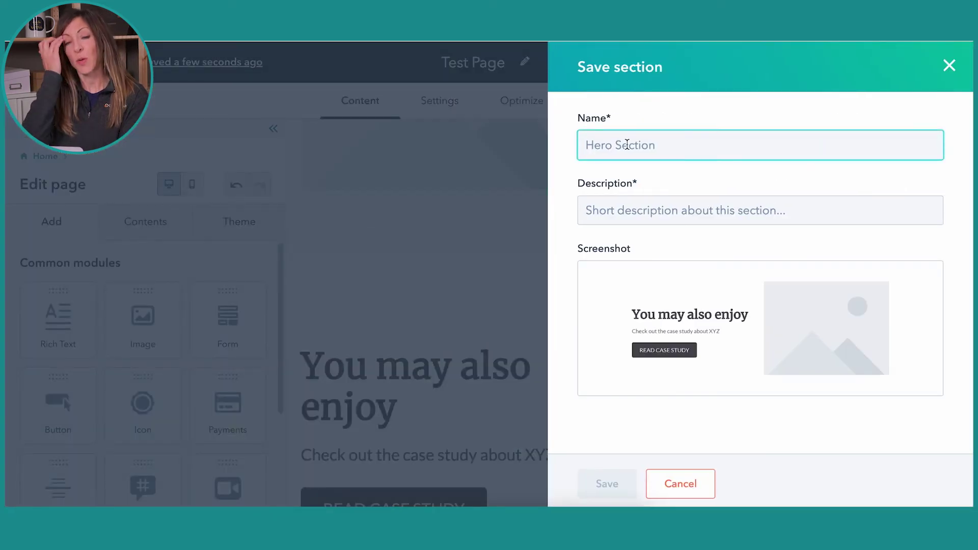
{"action": "type", "text": "Resources-Case Study"}
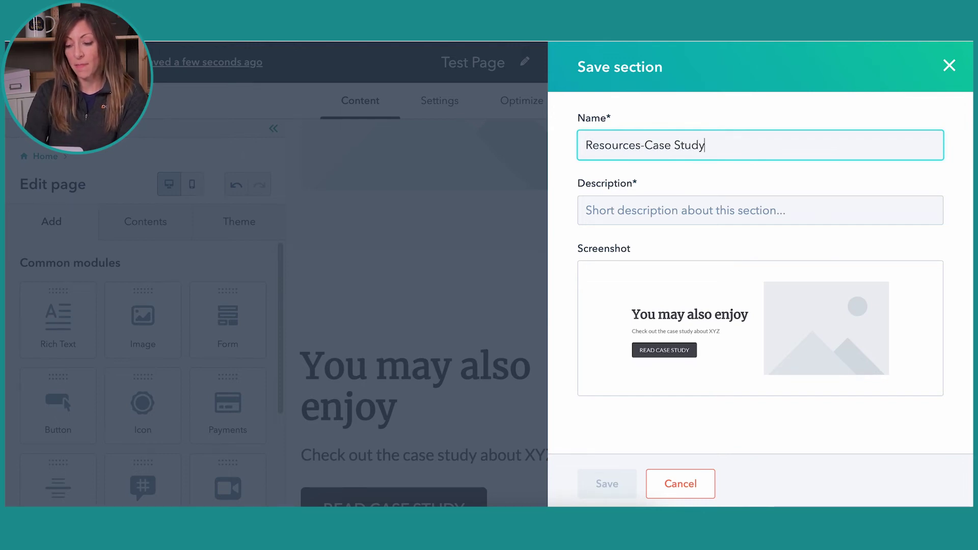
{"action": "left_click", "coordinate": [656, 208]}
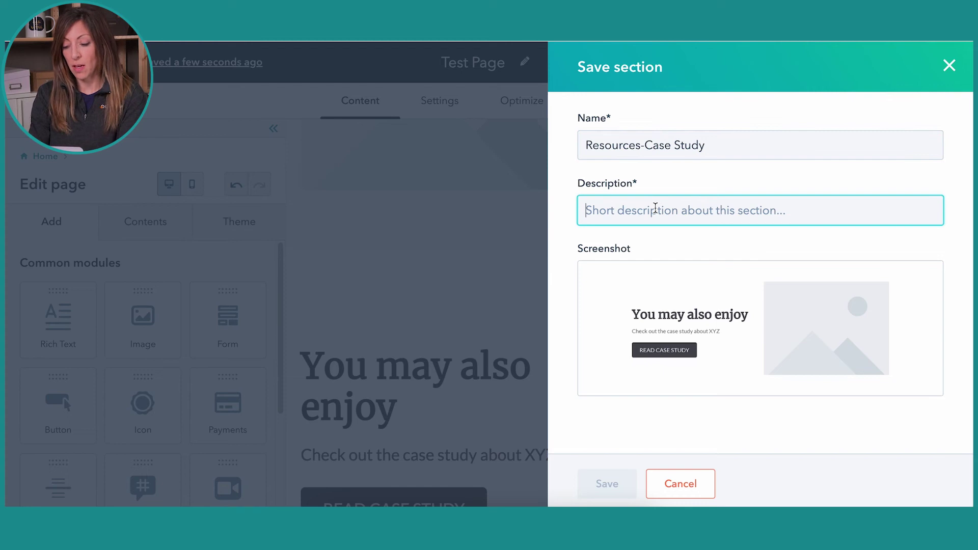
{"action": "type", "text": "Case Study about XYZ"}
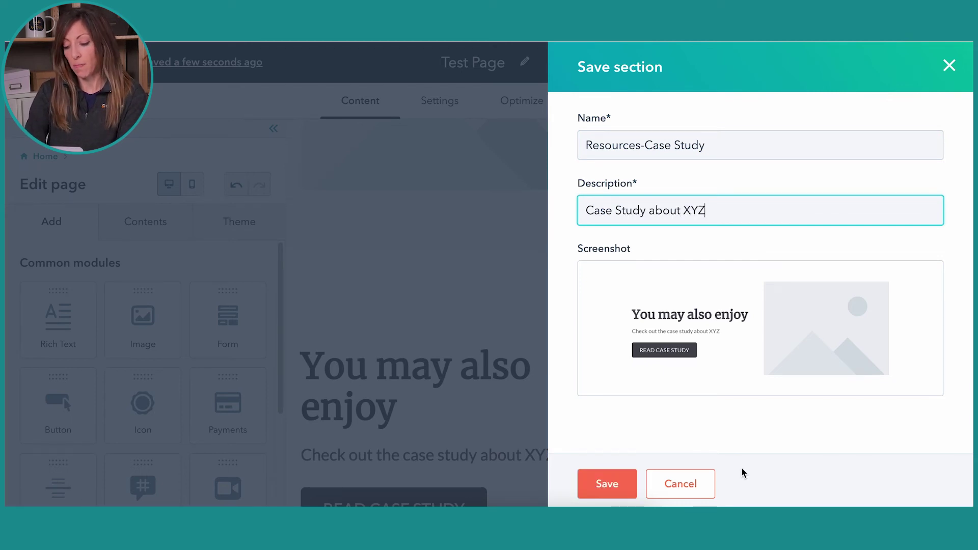
{"action": "left_click", "coordinate": [612, 484]}
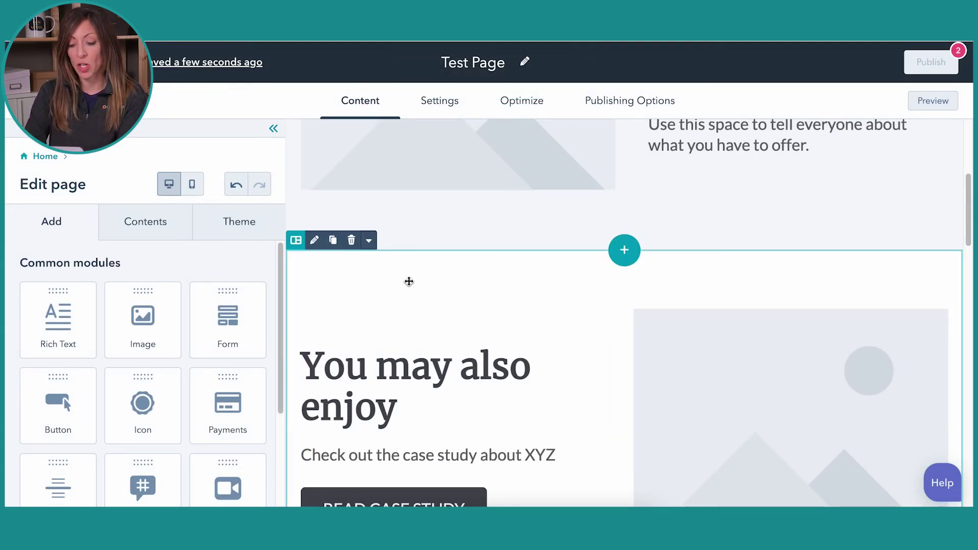
Delete the 'You may also enjoy' section from the page
{"action": "left_click", "coordinate": [368, 240]}
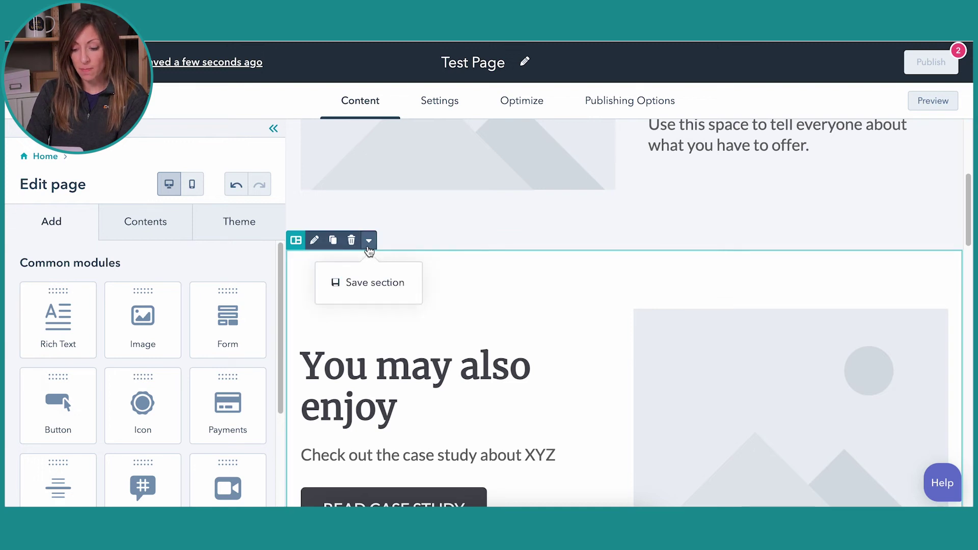
{"action": "left_click", "coordinate": [350, 241]}
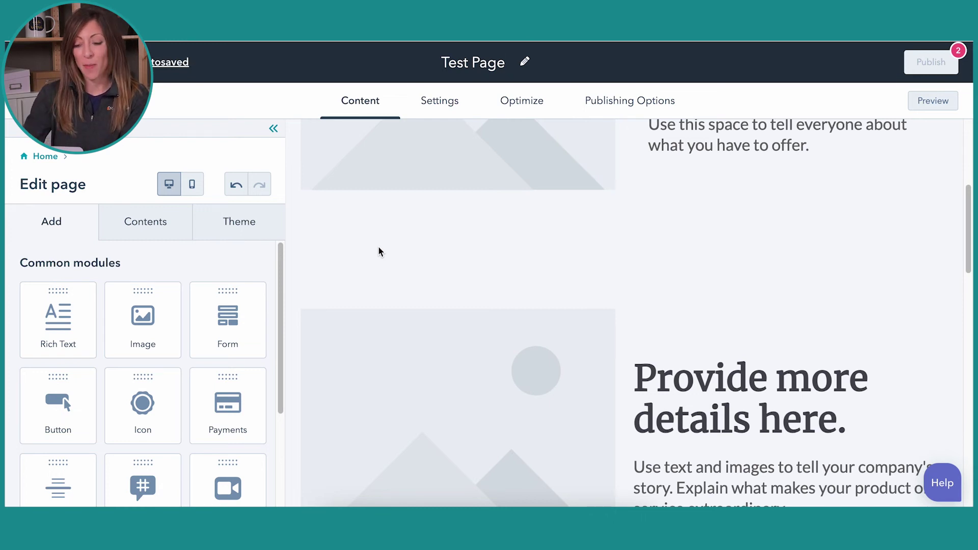
{"action": "scroll", "coordinate": [606, 360], "scroll_direction": "down", "scroll_amount": 4}
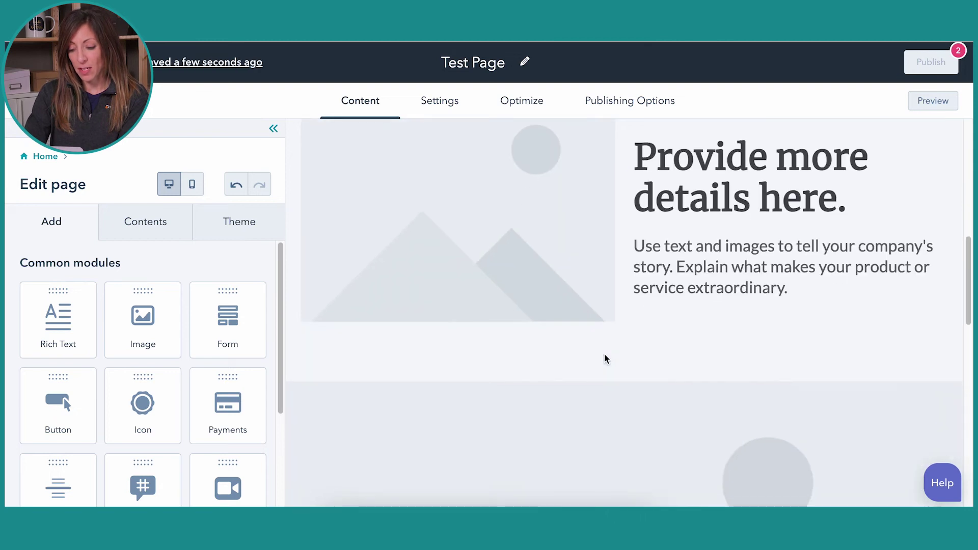
{"action": "scroll", "coordinate": [607, 359], "scroll_direction": "down", "scroll_amount": 2}
{"action": "scroll", "coordinate": [618, 243], "scroll_direction": "up", "scroll_amount": 5}
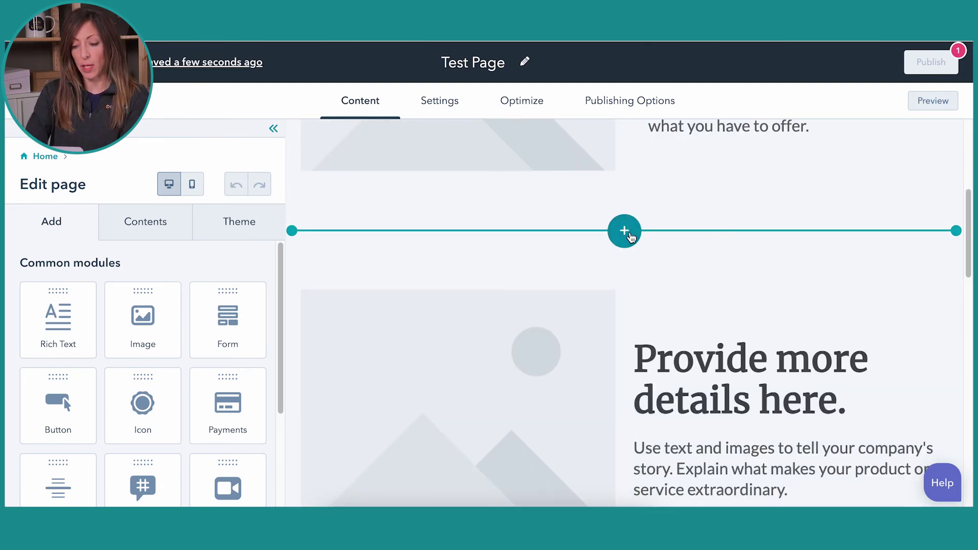
Insert the saved Resources-Case Study section between the feature sections and collapse the sidebar
{"action": "left_click", "coordinate": [630, 237]}
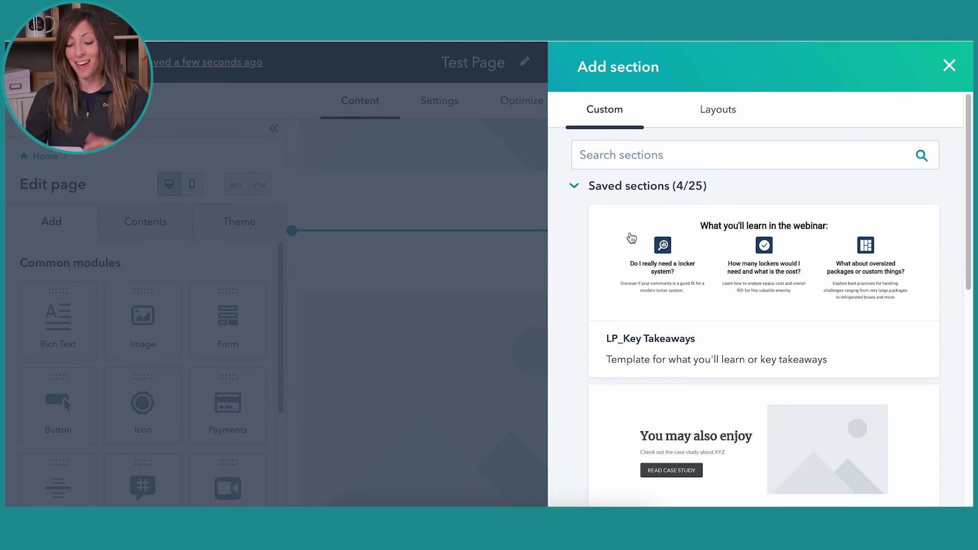
{"action": "scroll", "coordinate": [646, 326], "scroll_direction": "down", "scroll_amount": 4}
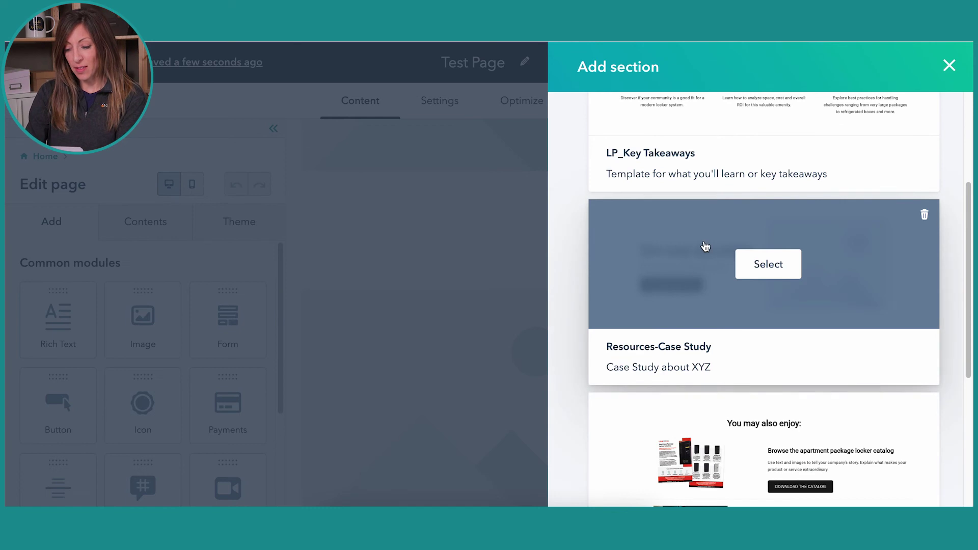
{"action": "left_click", "coordinate": [773, 269]}
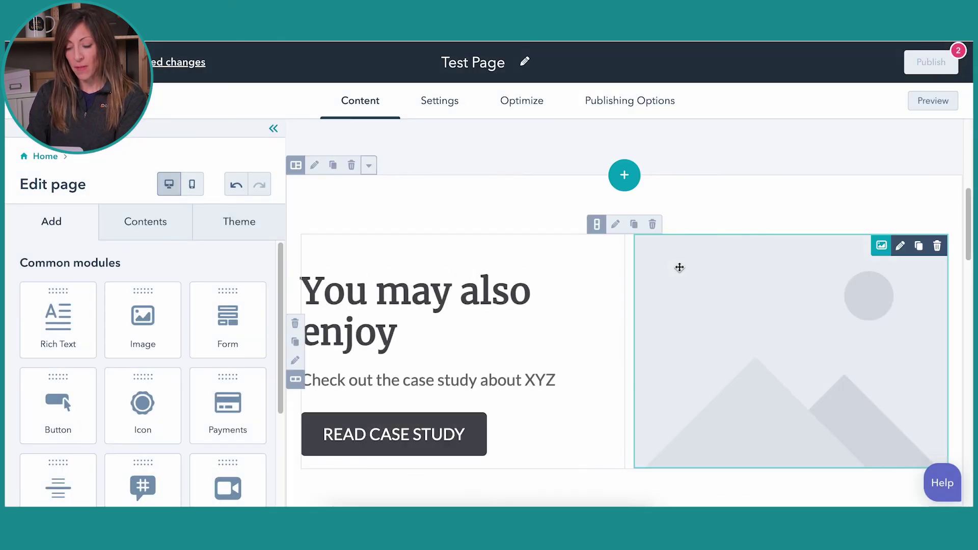
{"action": "left_click", "coordinate": [273, 129]}
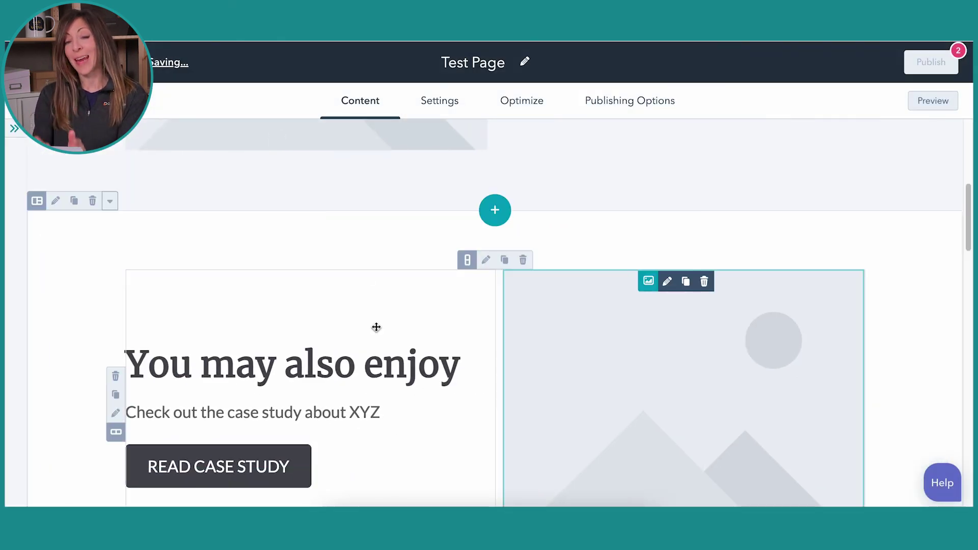